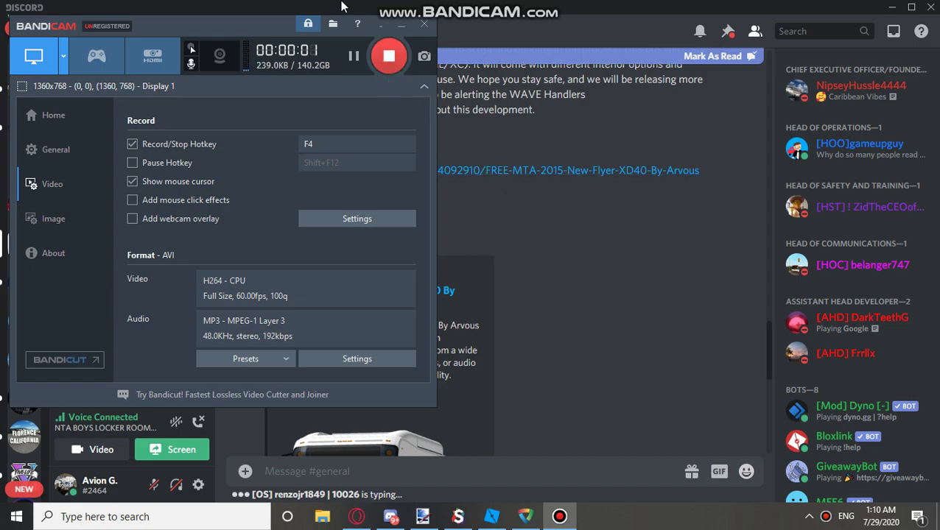
Step: Hide the Bandicam window and move the floating stream preview over the Discord member list
click(380, 25)
scroll(430, 203, down, 5)
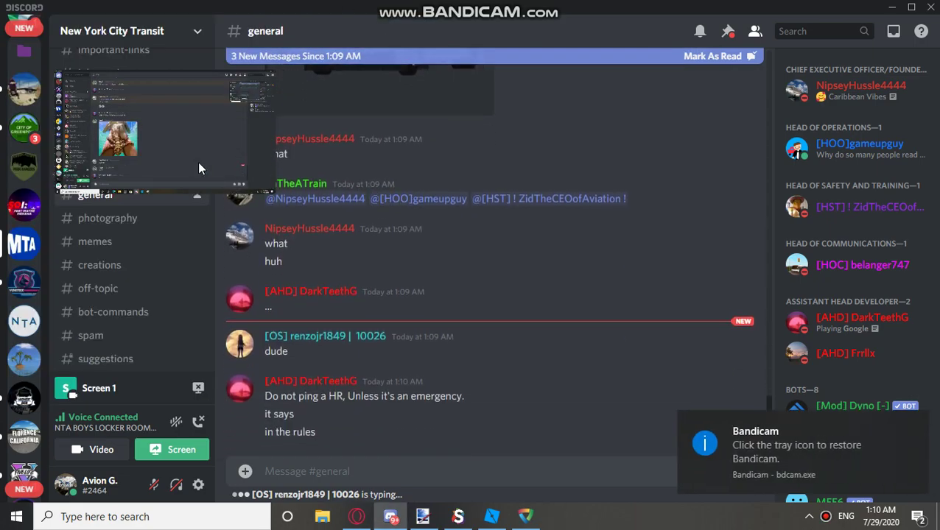
drag(198, 168, 893, 101)
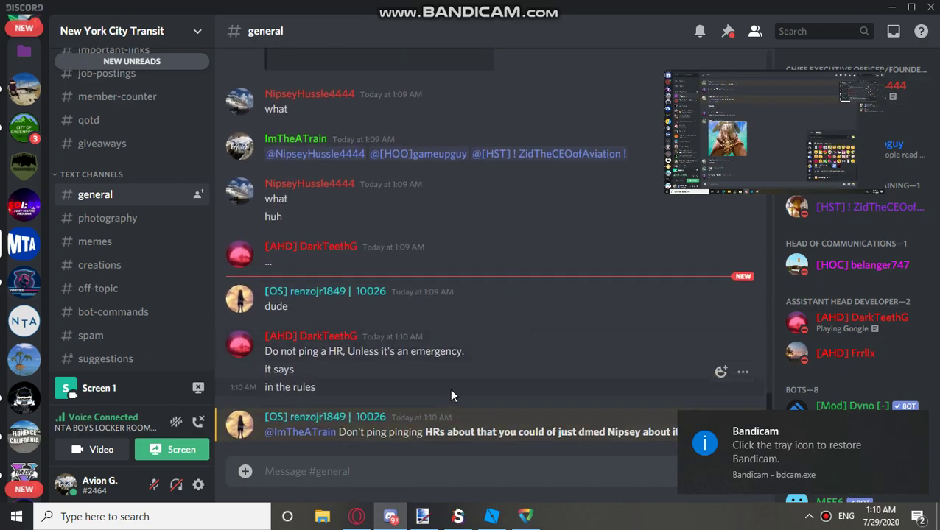
Step: Read the emergency announcement about the free XD40 bus model in the general channel
scroll(449, 389, up, 10)
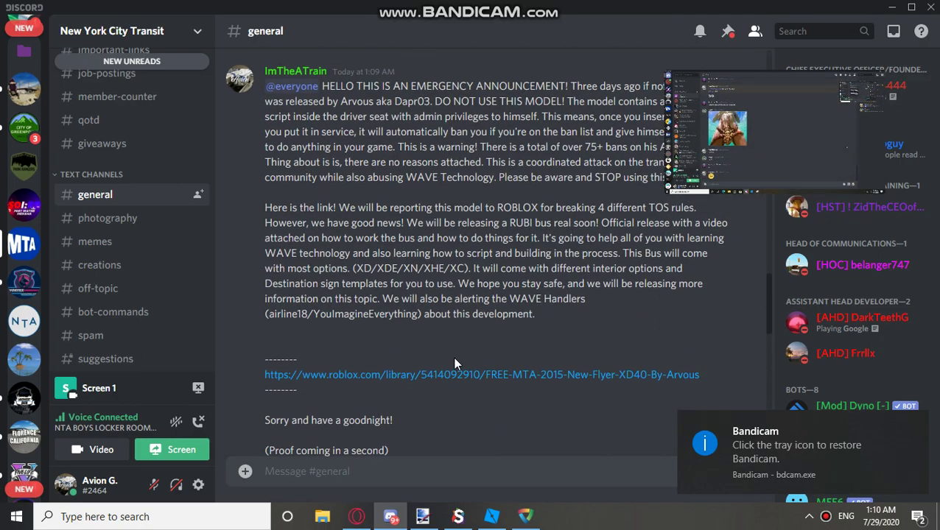
scroll(453, 357, up, 1)
mouse_move(767, 139)
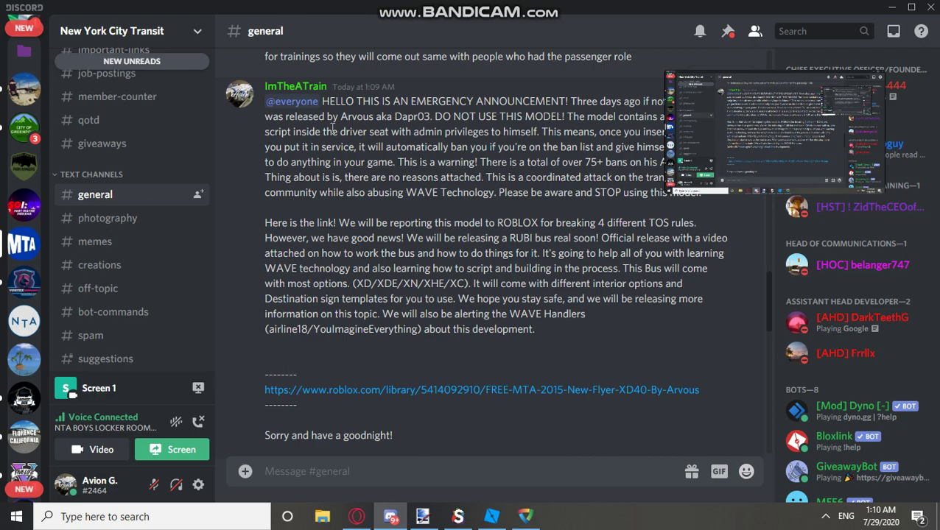
scroll(430, 157, up, 2)
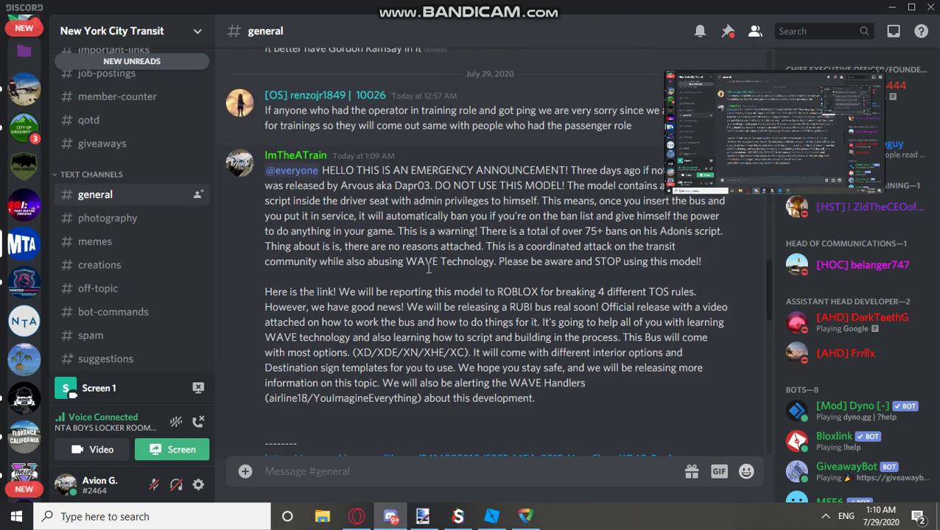
scroll(428, 269, up, 1)
scroll(691, 209, down, 1)
Step: Switch to Roblox Studio and view the bus model in the Baseplate scene from its front door side
click(491, 516)
click(37, 43)
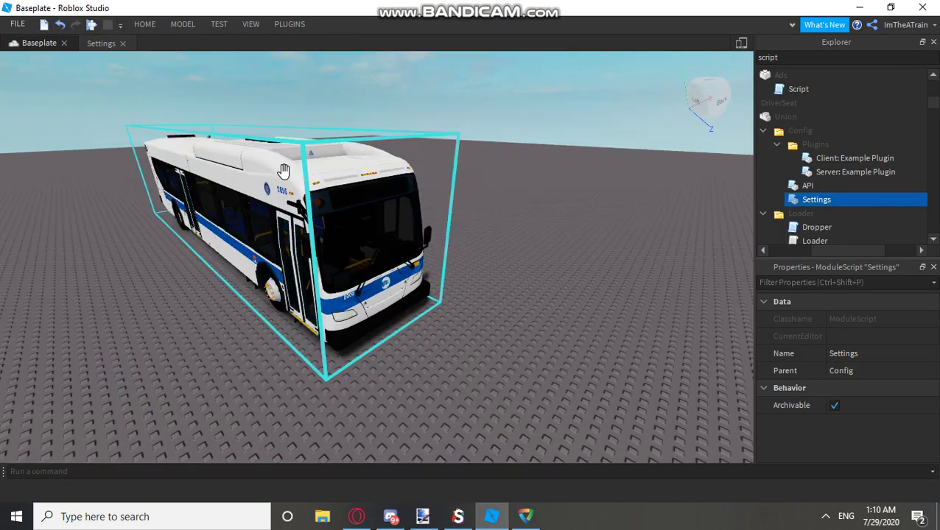
scroll(284, 171, down, 1)
right_drag(283, 172, 284, 172)
scroll(284, 172, up, 3)
scroll(284, 171, down, 2)
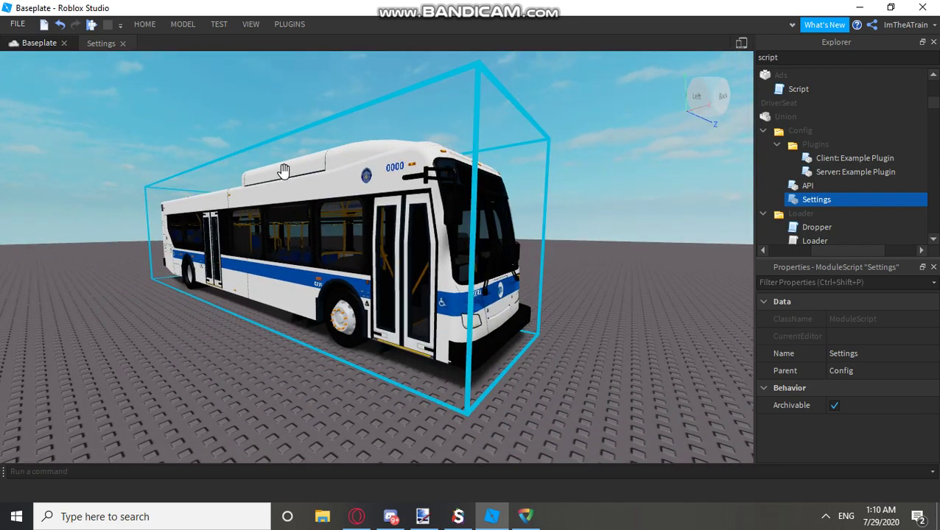
Step: Trace the Union under DriverSeat in the object hierarchy and open its Config folder's Settings script to examine the admin and ban lists
drag(817, 250, 772, 251)
click(847, 116)
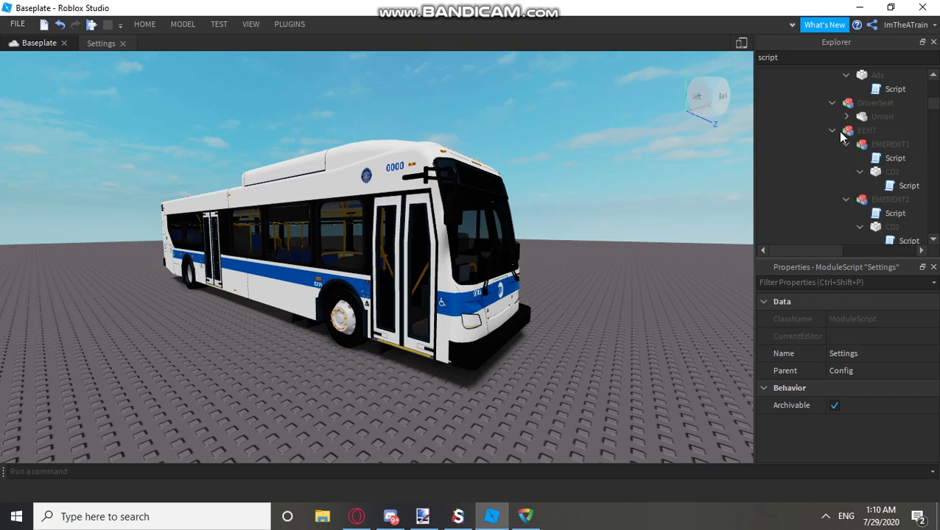
scroll(833, 143, down, 5)
scroll(884, 159, up, 4)
click(846, 118)
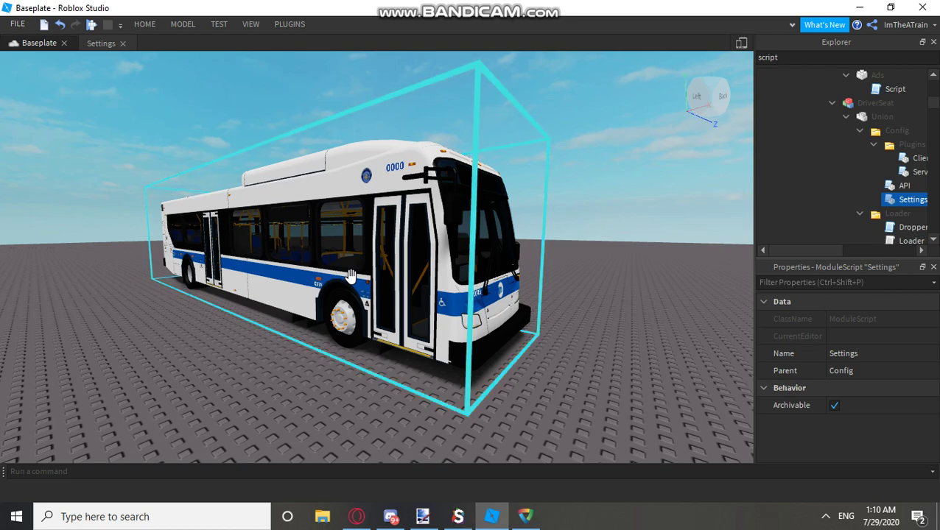
double_click(900, 201)
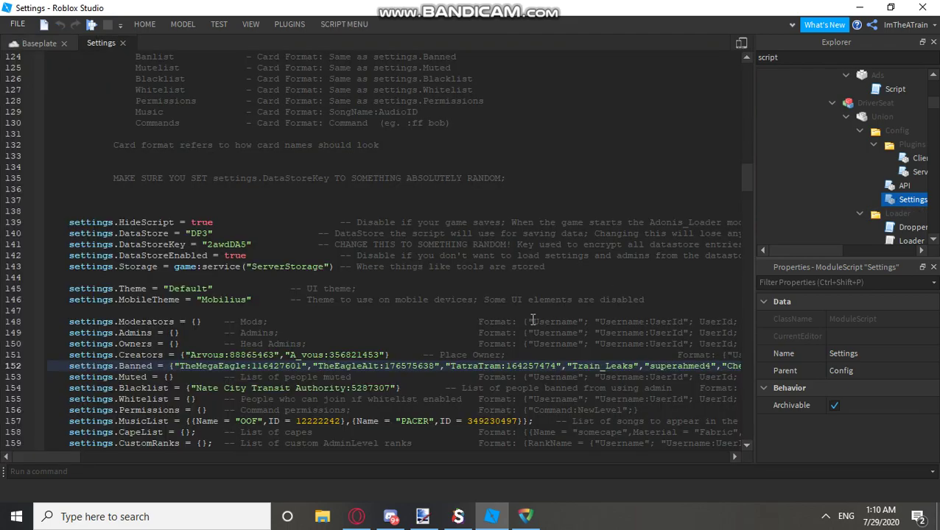
drag(58, 457, 2, 451)
Step: Return to the Baseplate scene and inspect the bus model from several angles and distances
click(34, 44)
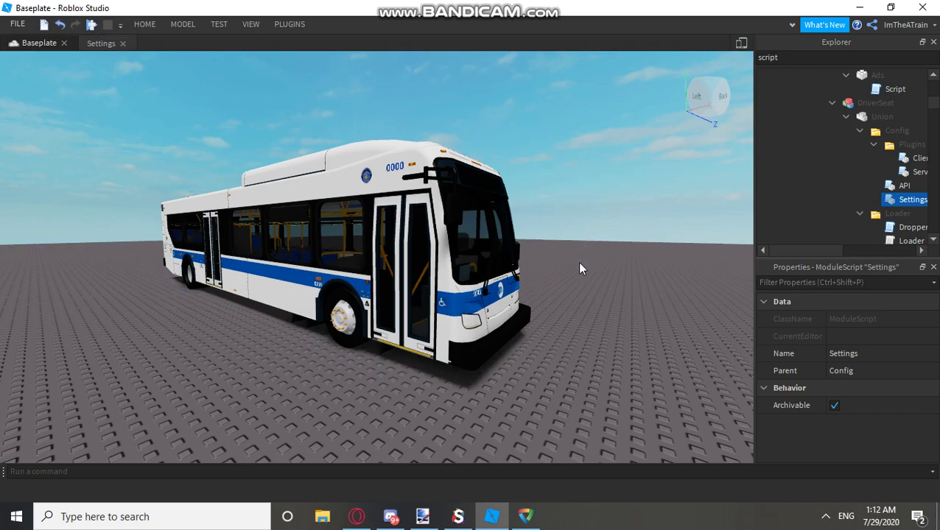
key(d)
mouse_move(578, 262)
right_down()
mouse_move(568, 261)
mouse_move(588, 263)
mouse_move(577, 262)
right_up()
key(d)
key(w)
key(s)
key(a)
key(w)
key(q)
key(q)
key(w)
key(s)
key(e)
key(d)
key(d)
key(w)
key(s)
key(e)
key(w)
key(w)
scroll(577, 261, down, 10)
scroll(425, 293, up, 3)
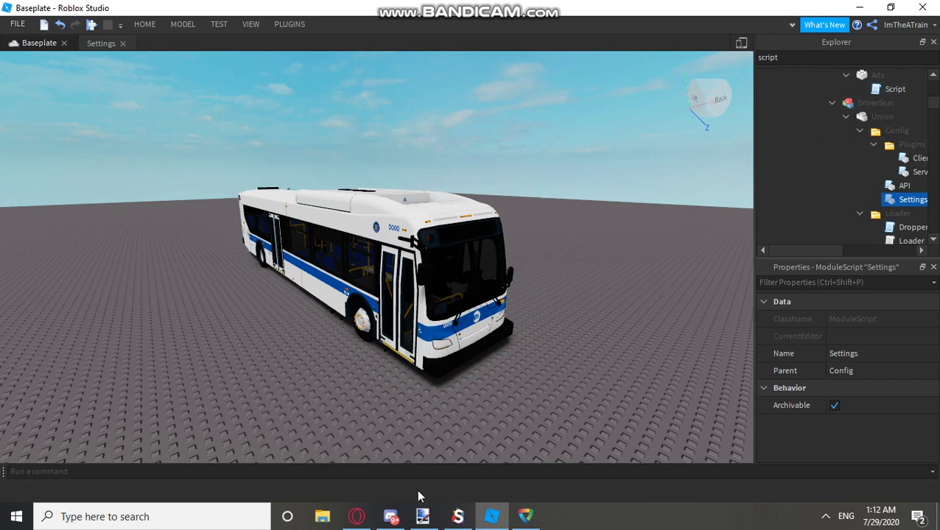
Step: Switch to Discord and read the general channel's replies posted since the announcement
mouse_move(402, 522)
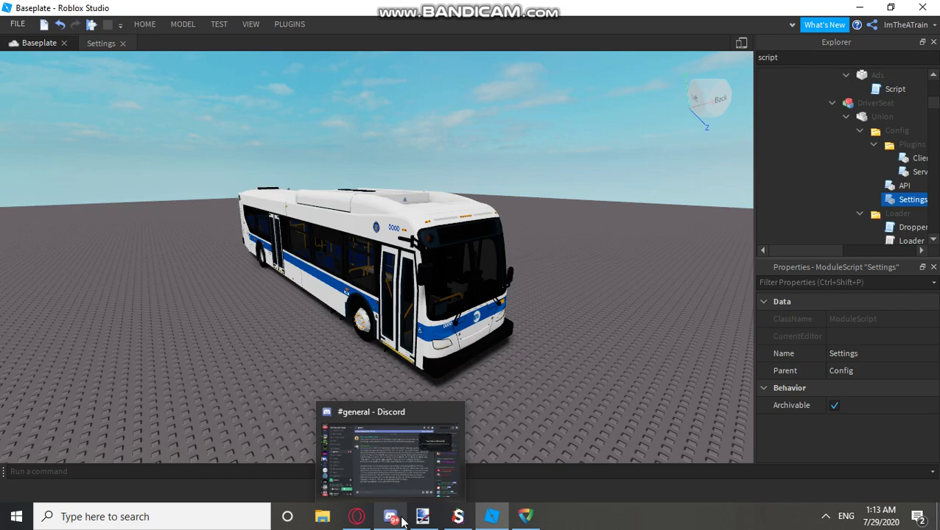
click(402, 521)
scroll(470, 379, down, 10)
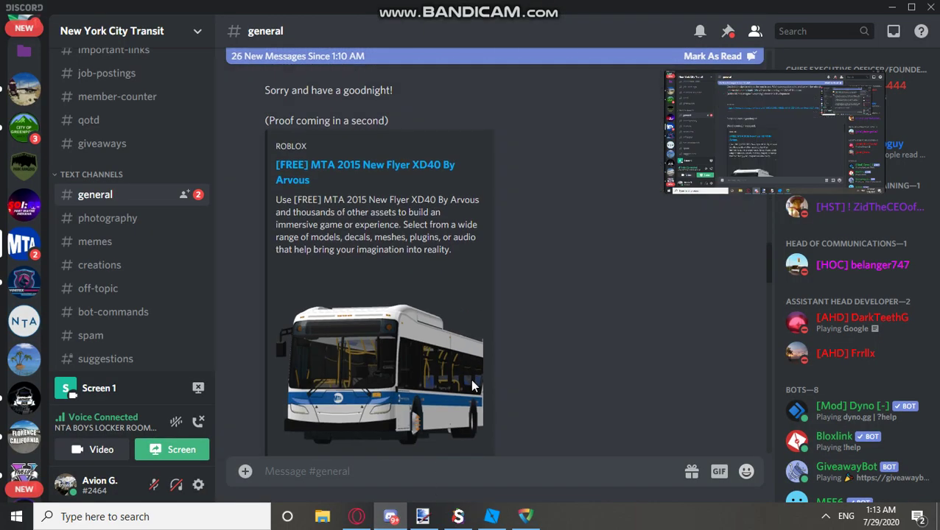
scroll(473, 380, down, 10)
scroll(472, 381, up, 8)
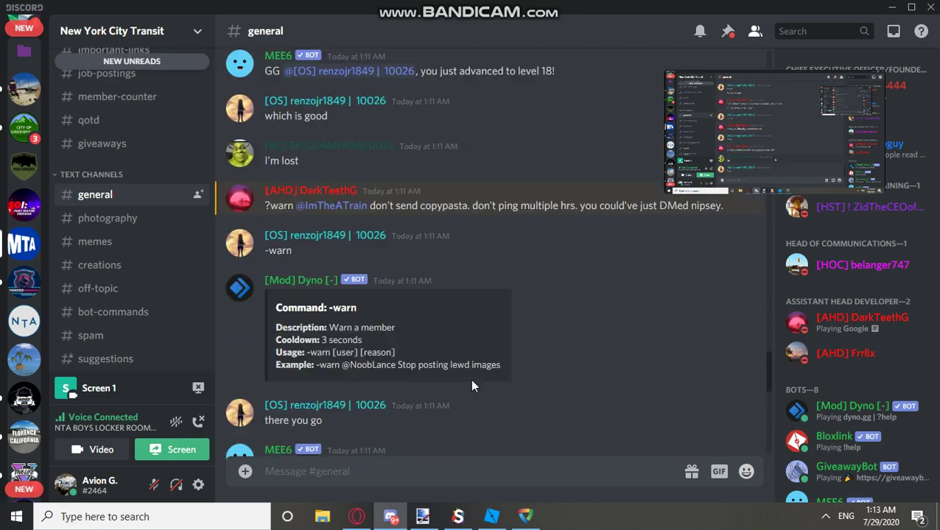
scroll(472, 386, down, 5)
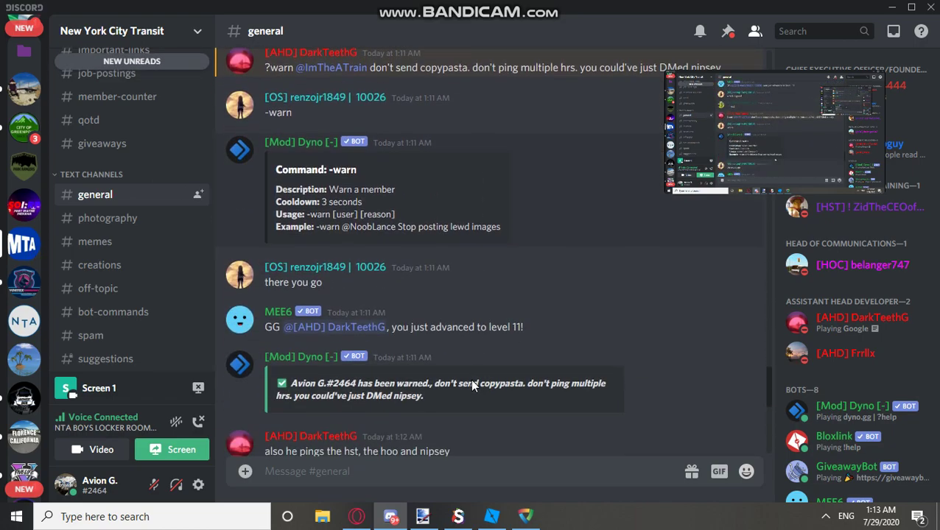
scroll(473, 379, down, 5)
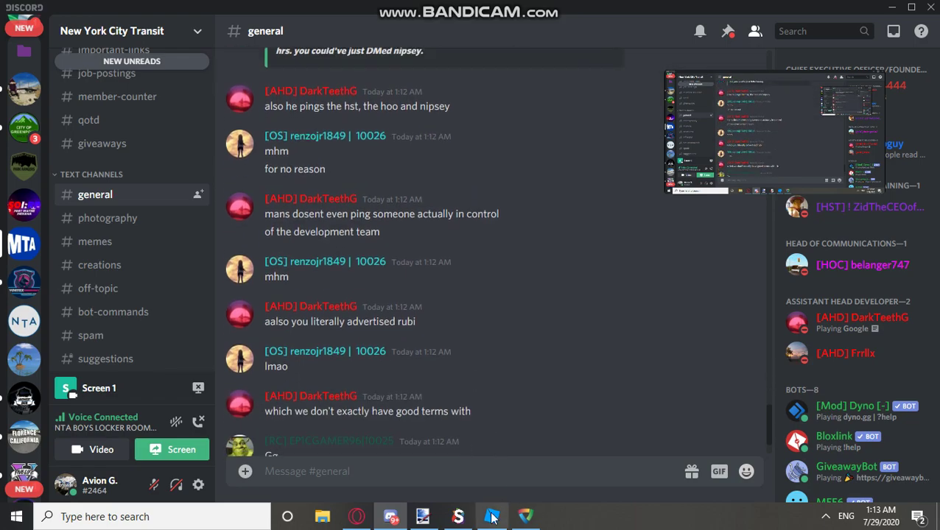
Step: Bring the Bandicam recorder window back on screen
click(826, 516)
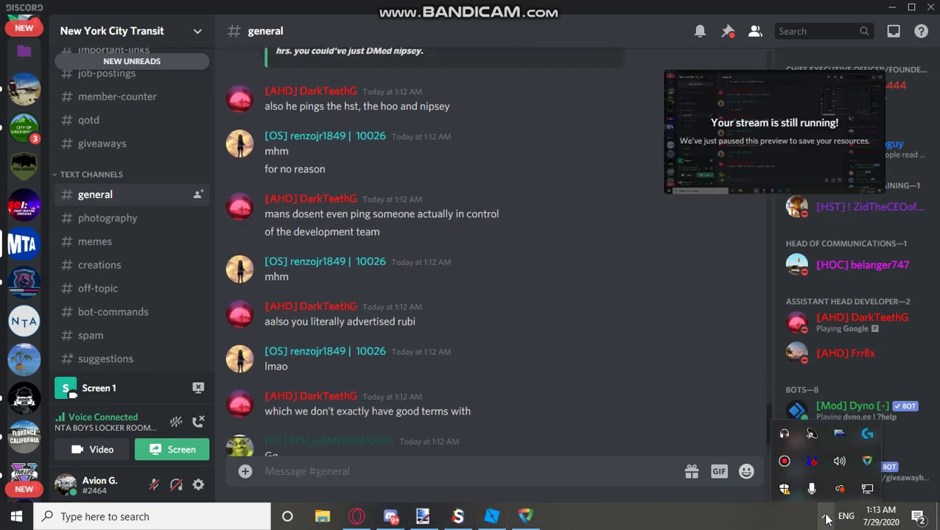
click(785, 462)
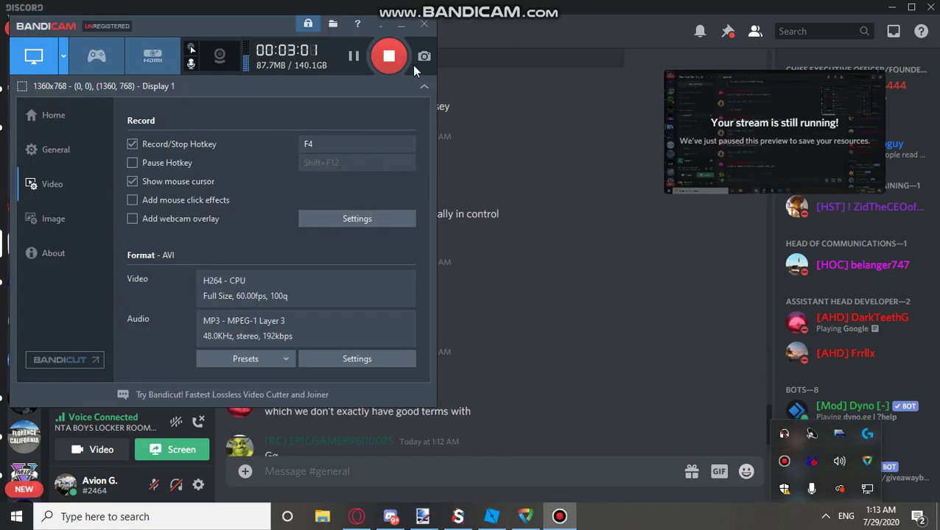